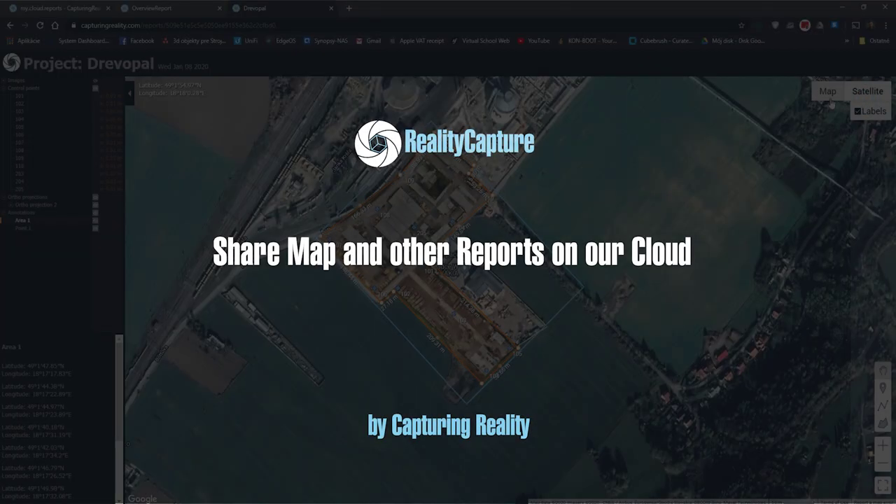
# - Preview the Drevopal report on the plain base map and switch back to satellite imagery
pyautogui.click(827, 91)
pyautogui.click(863, 93)
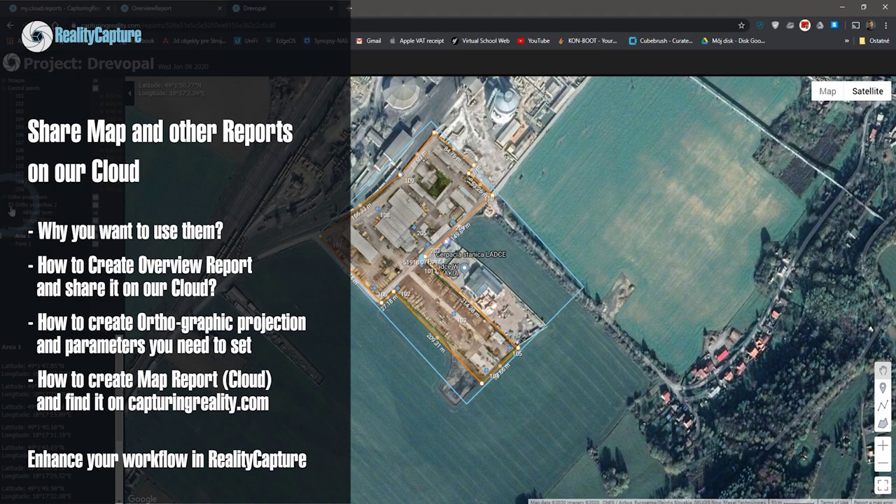
# - Expand Ortho projection 2, select its altitude layer, and set the layer's opacity to 47%, toggling its visibility to compare
pyautogui.click(14, 211)
pyautogui.click(41, 220)
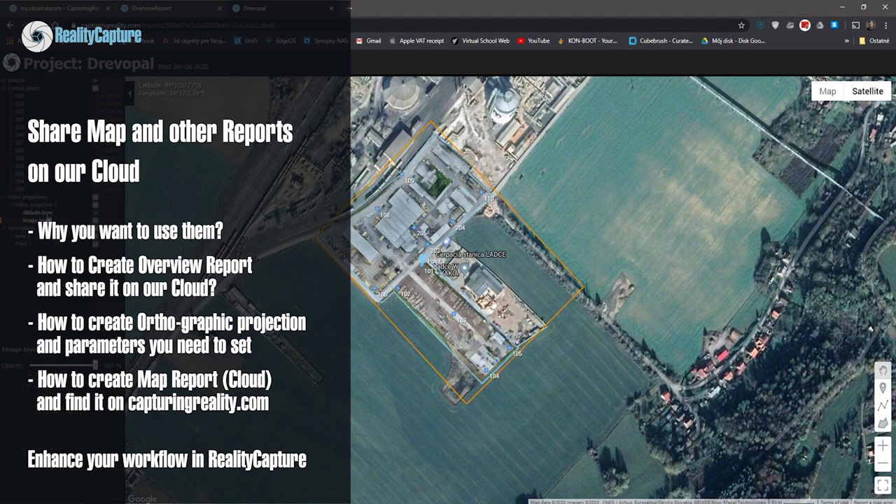
pyautogui.click(46, 213)
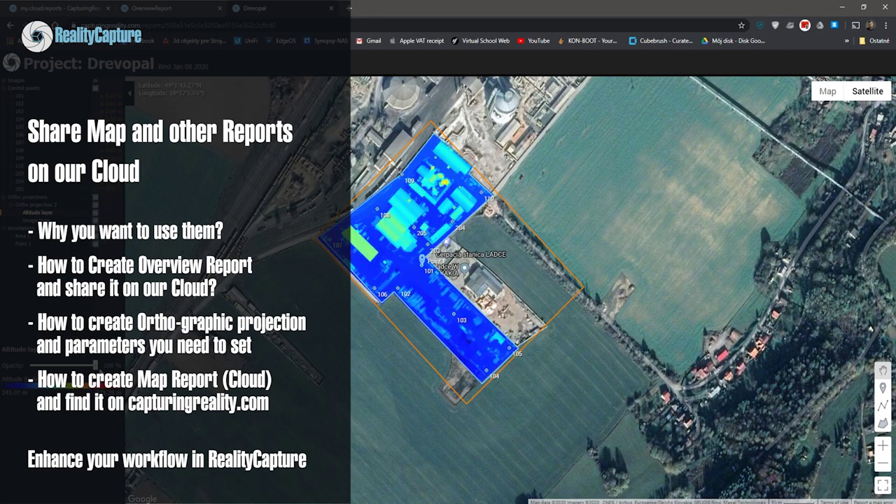
pyautogui.moveTo(96, 365); pyautogui.dragTo(63, 365)
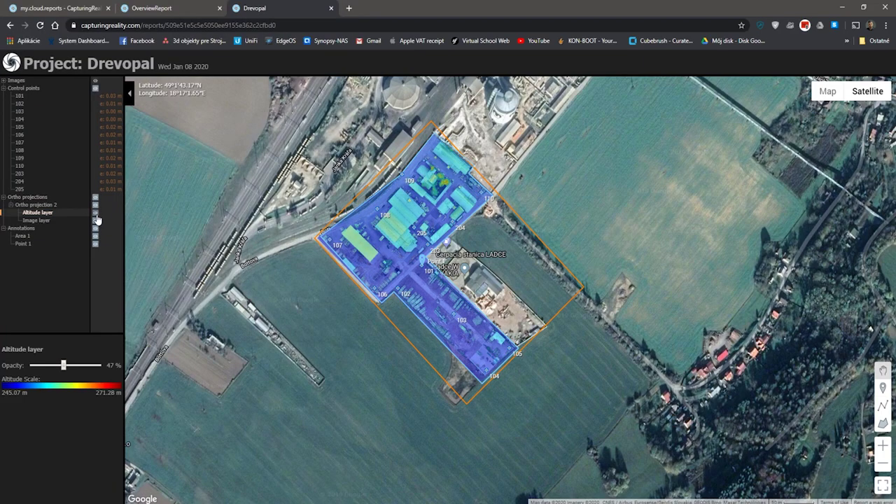
pyautogui.click(96, 213)
pyautogui.click(96, 213)
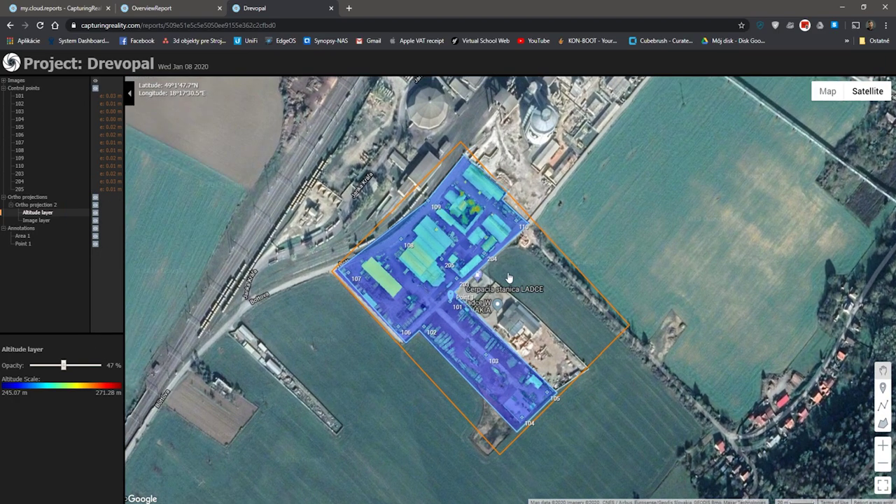
# - Examine the altitude layer over the surveyed site and the camera positions around the georeferenced 3D model
pyautogui.scroll(2, 462, 273)
pyautogui.scroll(1, 475, 356)
pyautogui.moveTo(389, 234); pyautogui.dragTo(770, 418)
pyautogui.moveTo(595, 231); pyautogui.dragTo(434, 476)
pyautogui.moveTo(500, 245); pyautogui.dragTo(426, 388)
pyautogui.scroll(-1, 425, 387)
pyautogui.scroll(-1, 457, 364)
pyautogui.moveTo(448, 444); pyautogui.dragTo(563, 225)
pyautogui.moveTo(416, 430); pyautogui.dragTo(556, 228)
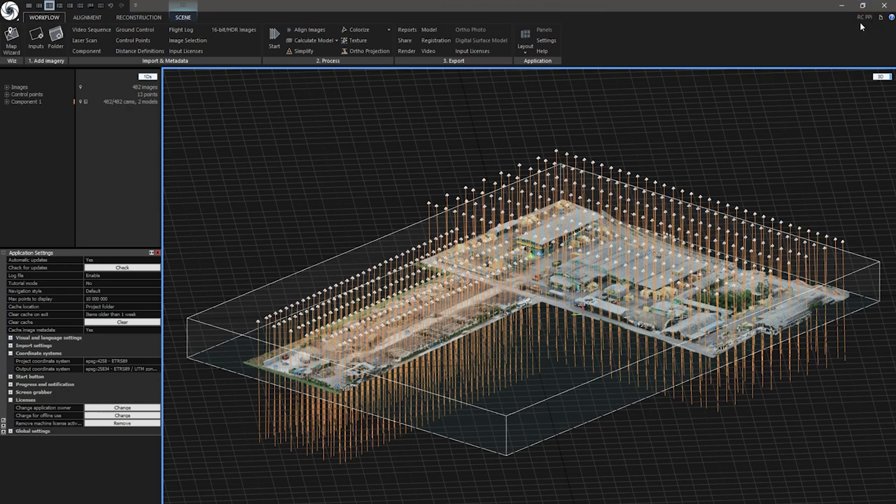
pyautogui.click(882, 19)
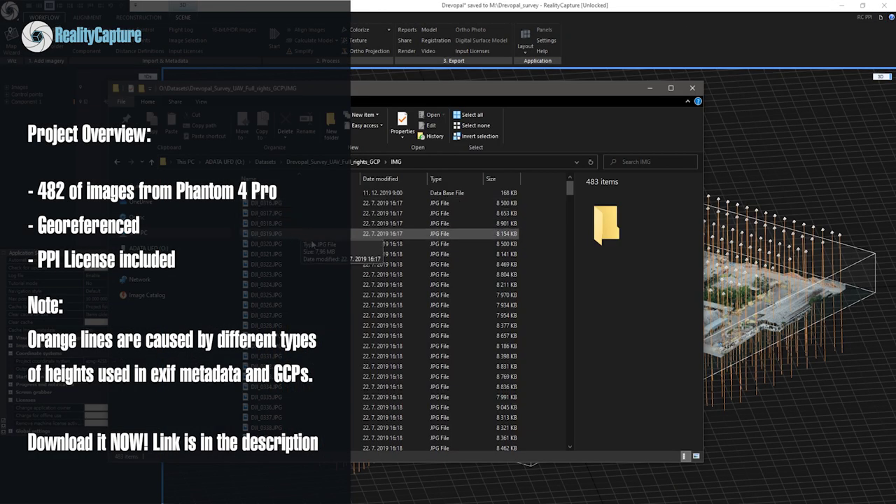
# - Look through the drone photos in the IMG folder, checking the details of DJI_0316.JPG and of the whole image set
pyautogui.scroll(-5, 350, 302)
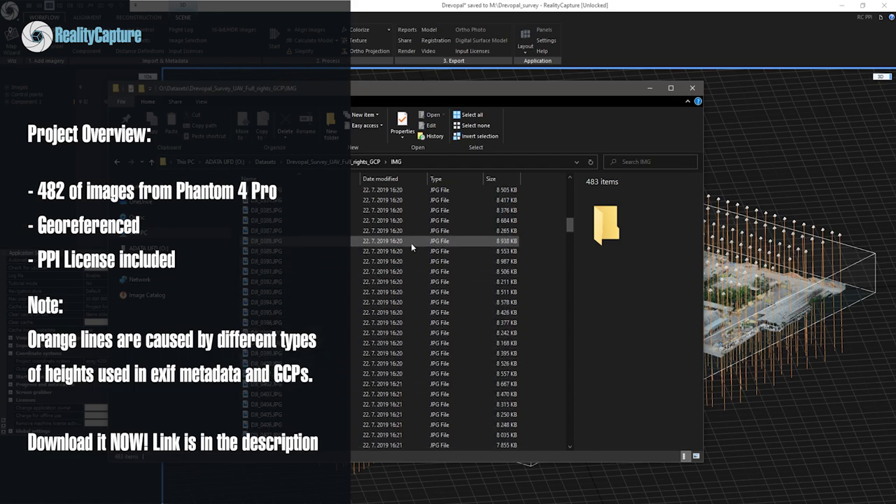
pyautogui.scroll(20, 387, 262)
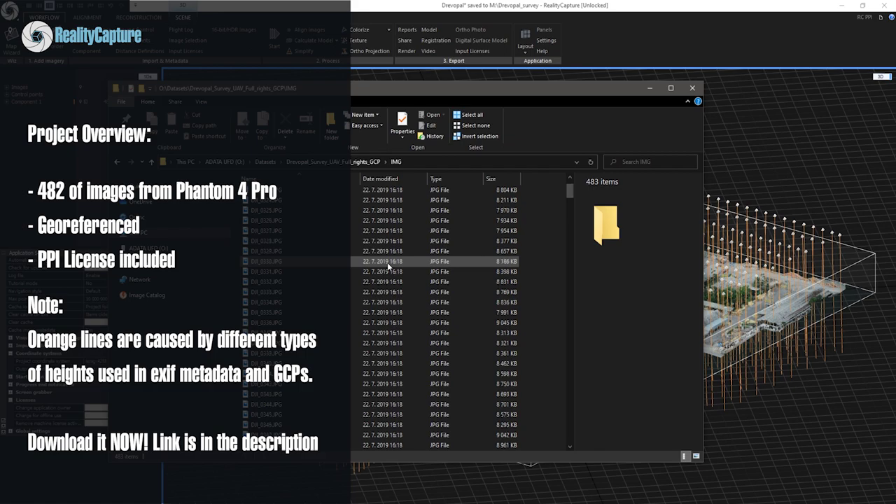
pyautogui.scroll(2, 387, 262)
pyautogui.click(519, 205)
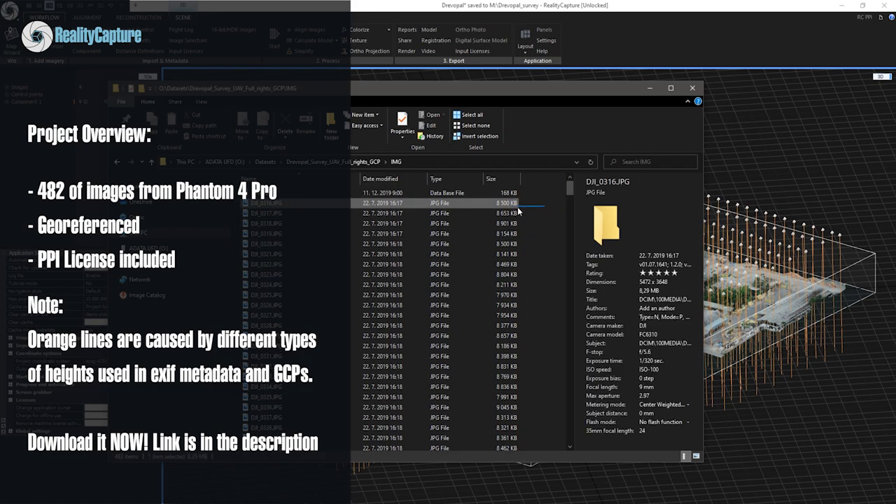
pyautogui.hotkey('ctrl', 'a')
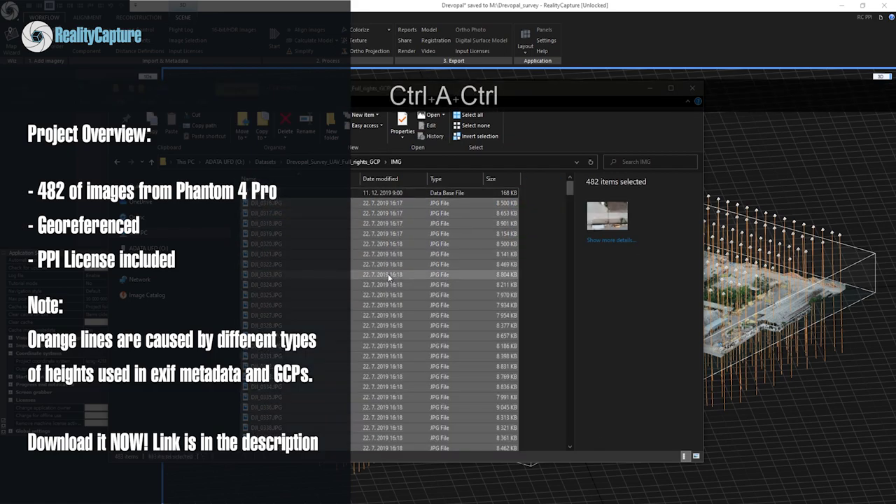
pyautogui.scroll(-12, 354, 355)
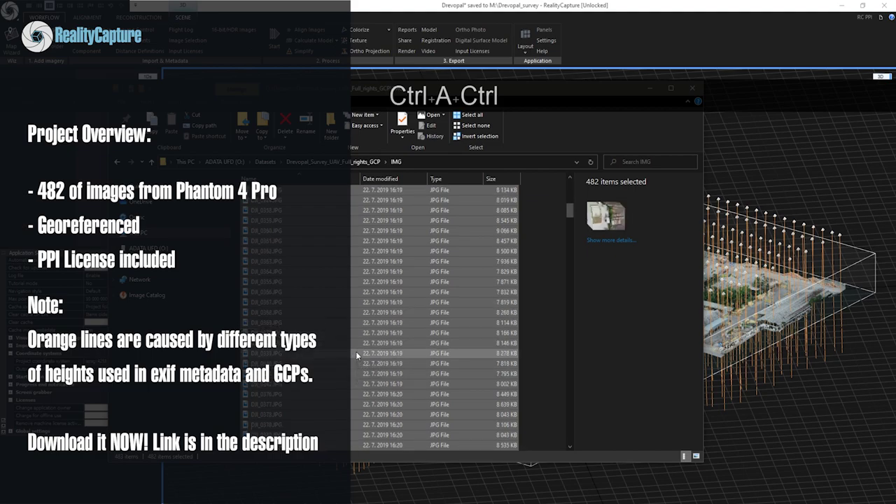
pyautogui.scroll(12, 359, 350)
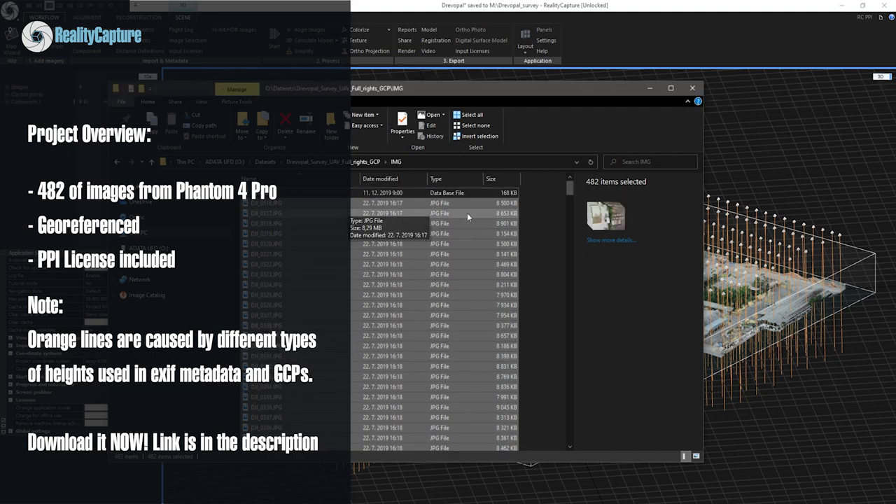
pyautogui.click(482, 219)
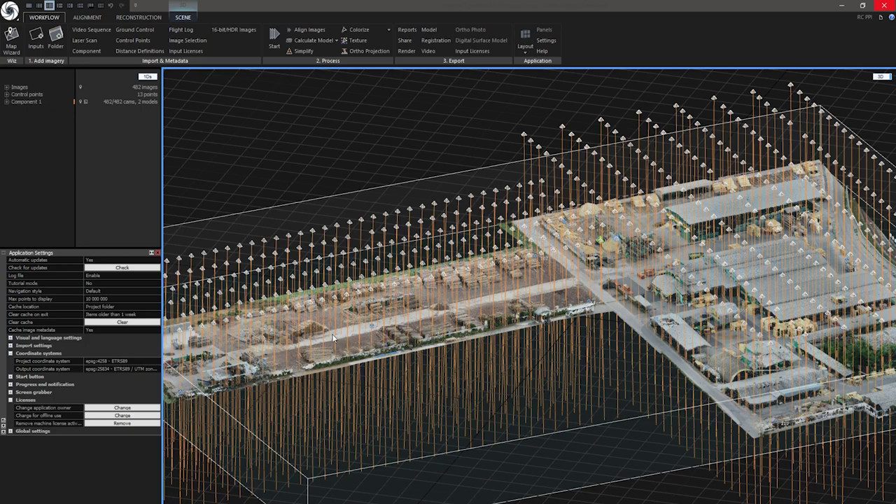
# - Review the available report templates in the Export Report dialog, open the help page on reports, and cancel the export
pyautogui.click(6, 95)
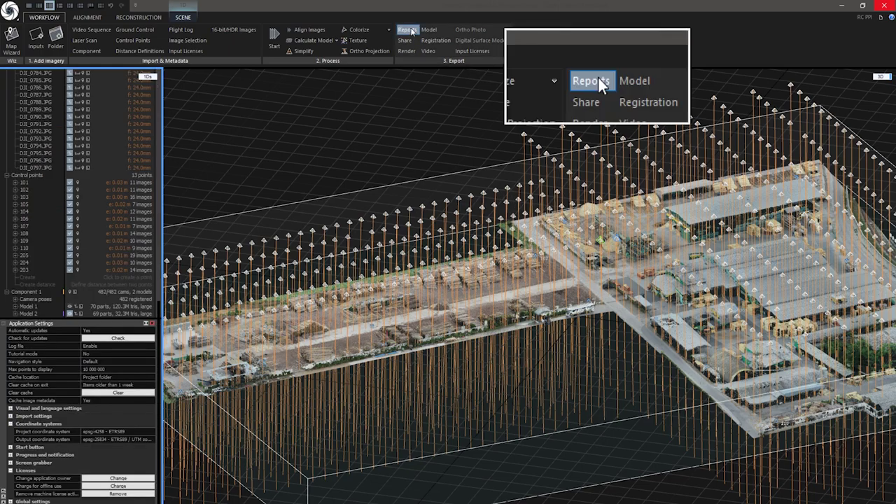
pyautogui.click(407, 30)
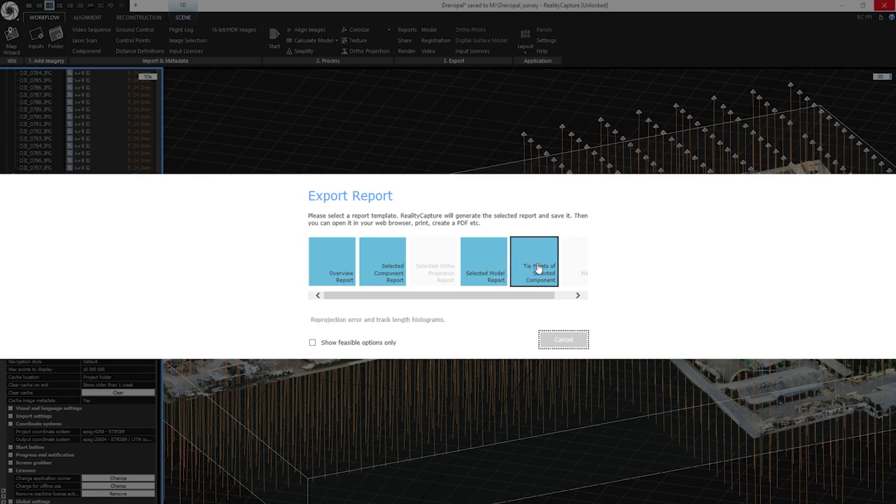
pyautogui.scroll(-1, 540, 268)
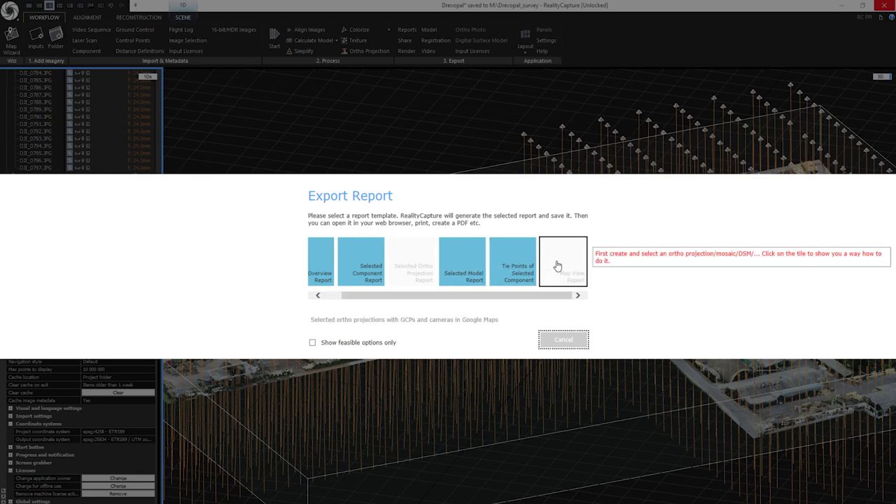
pyautogui.scroll(1, 424, 270)
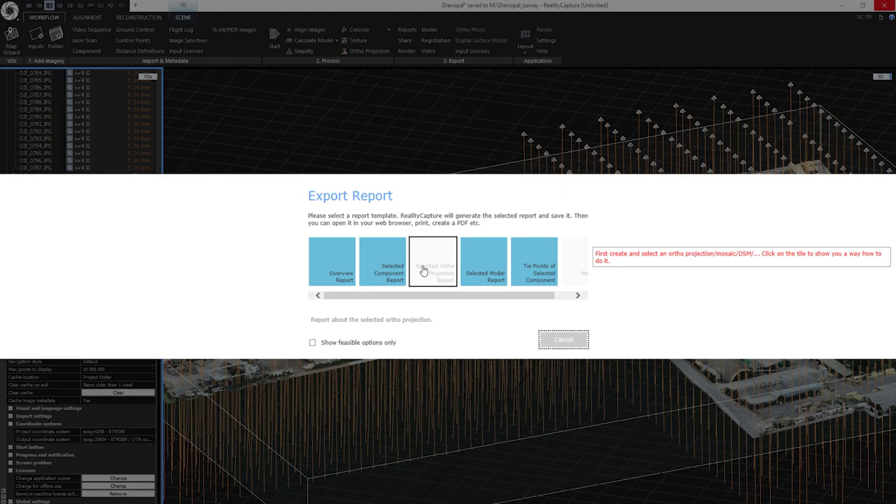
pyautogui.scroll(-1, 568, 266)
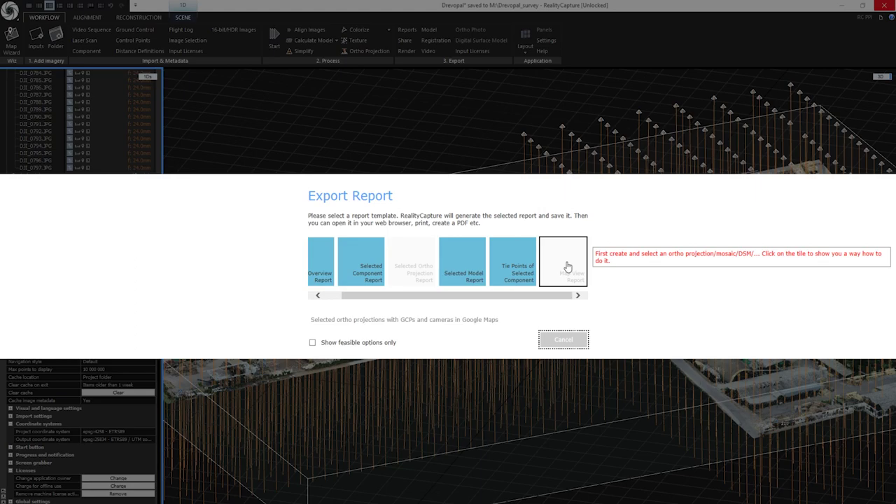
pyautogui.press('F1')
pyautogui.click(567, 341)
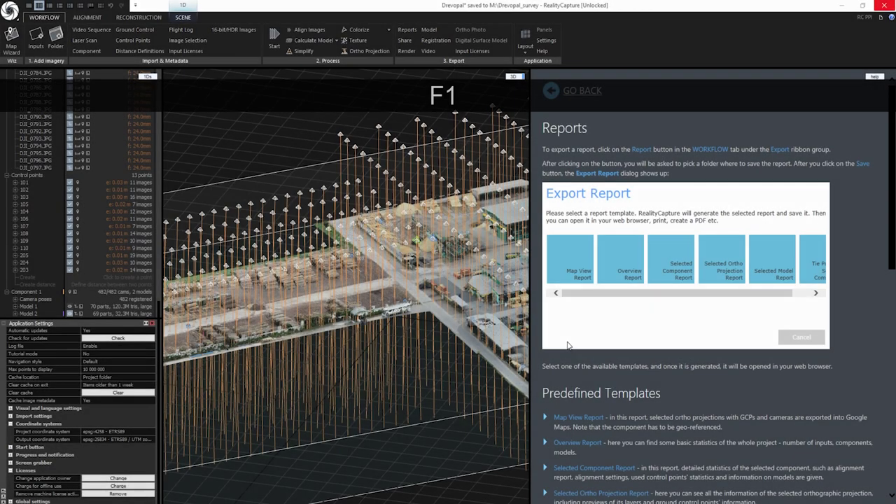
# - Show the help in the second view again, search it for "reports", and read the Reports page on predefined templates
pyautogui.click(881, 77)
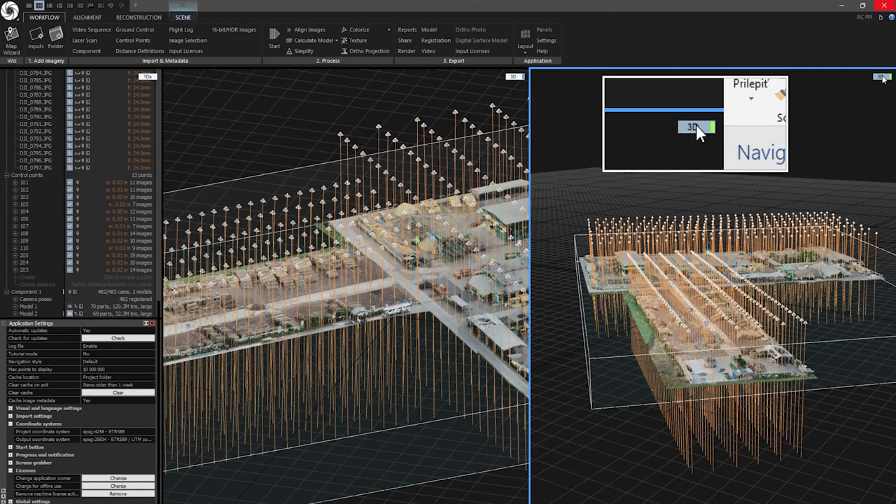
pyautogui.click(882, 77)
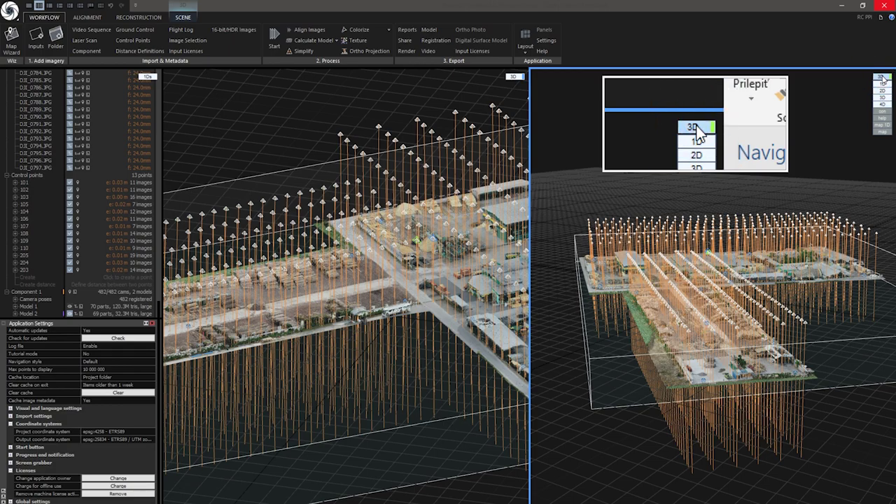
pyautogui.click(881, 117)
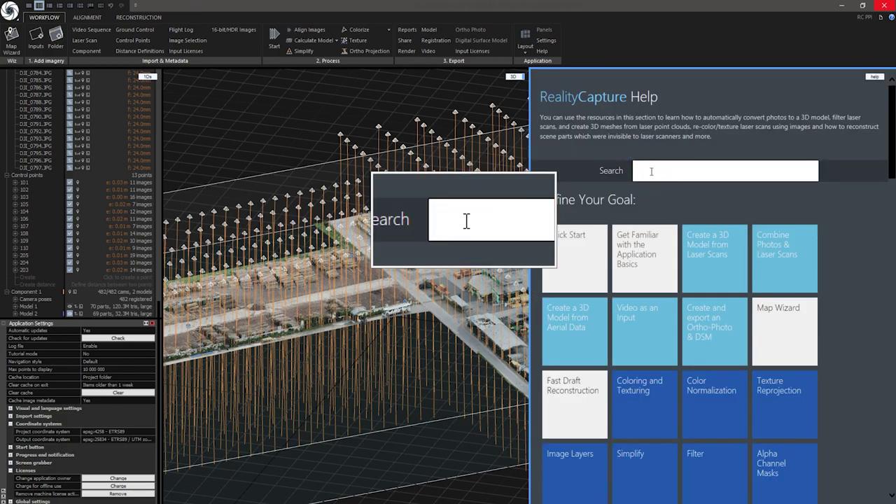
pyautogui.click(651, 171)
pyautogui.write('report')
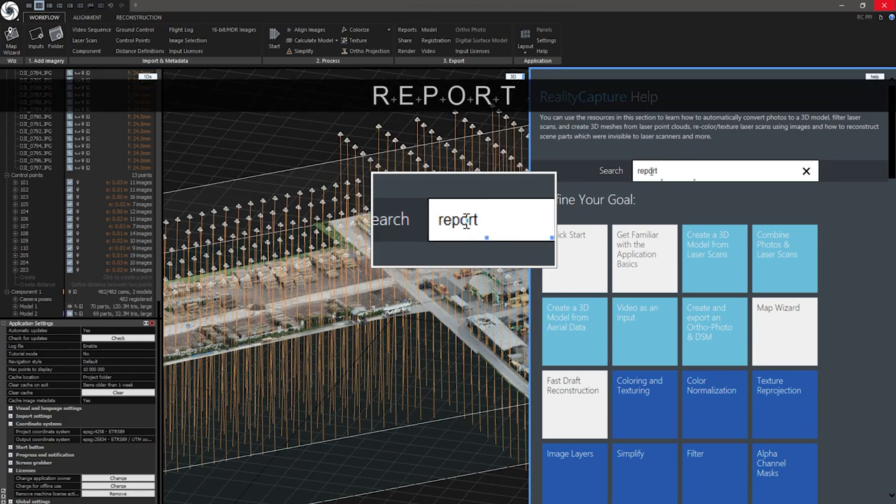
pyautogui.write('s')
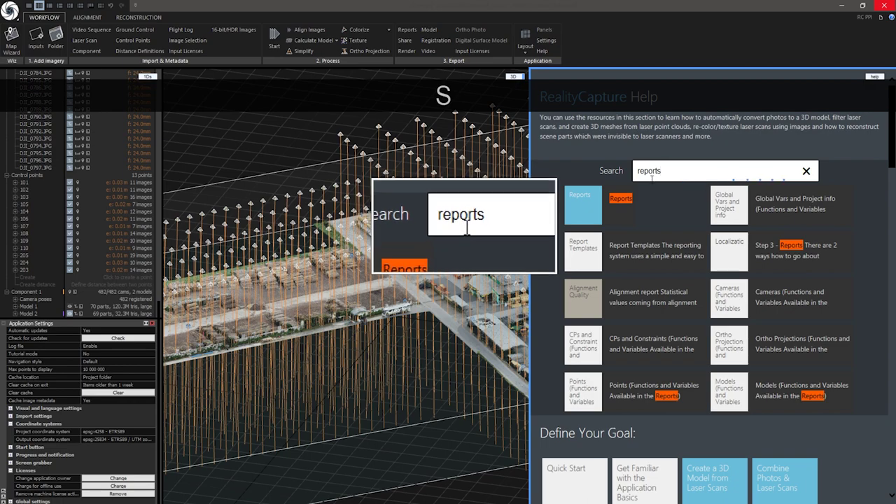
pyautogui.click(622, 199)
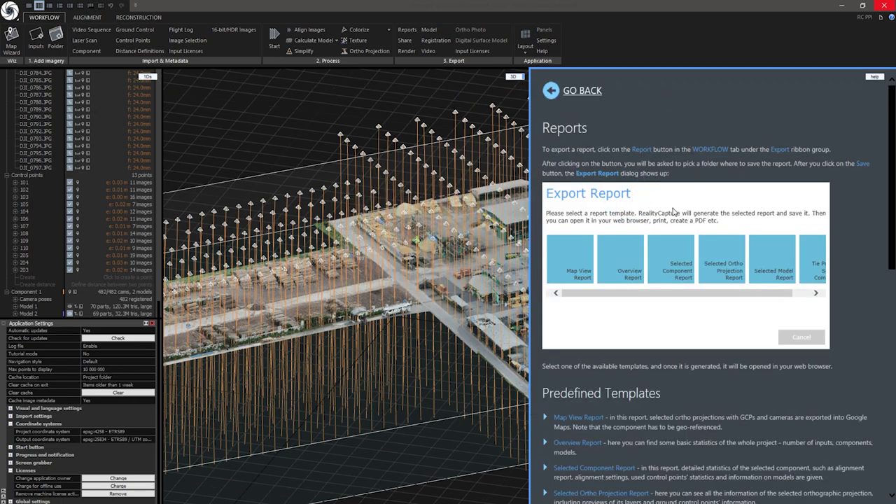
pyautogui.scroll(-6, 629, 201)
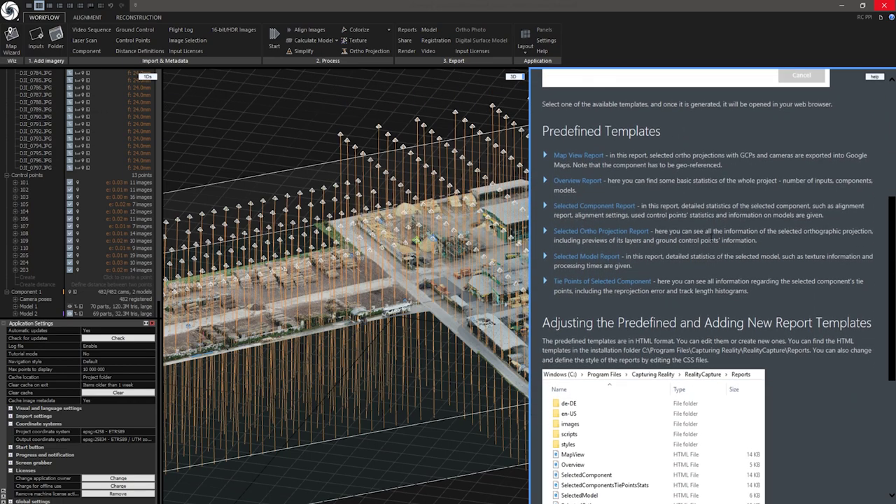
pyautogui.scroll(-3, 711, 240)
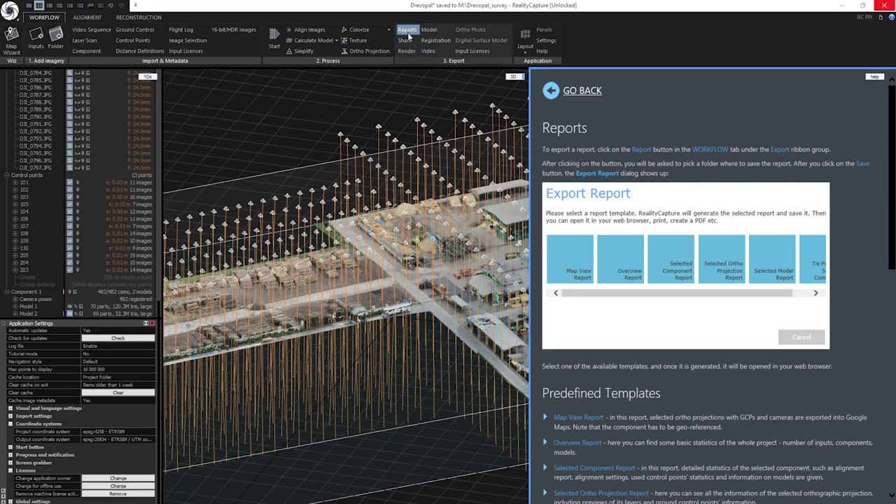
# - Export an Overview Report of the project as Drevopal.htm in the PPI_resave folder
pyautogui.click(407, 31)
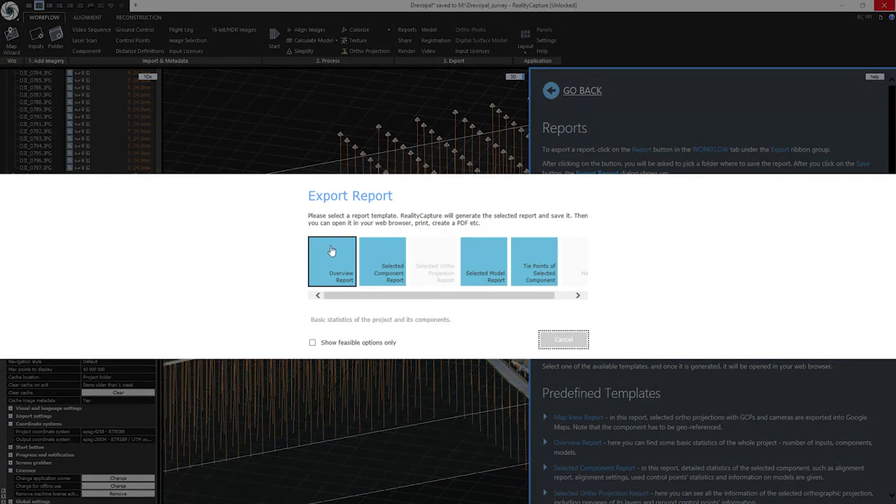
pyautogui.click(331, 255)
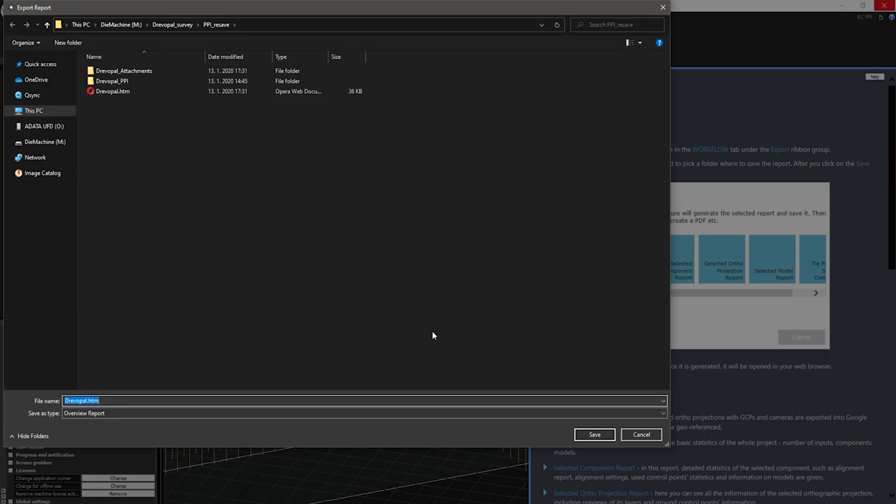
pyautogui.press('Return')
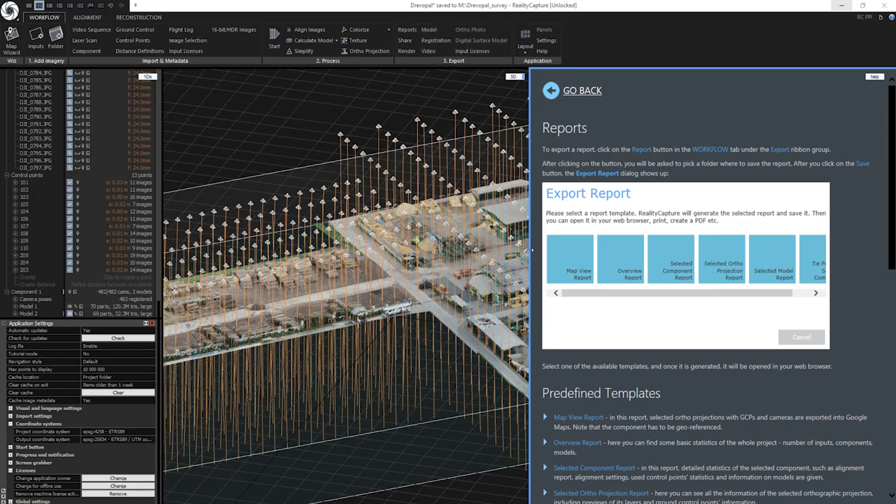
# - Publish the Overview Report to the cloud under the project name OverviewReport
pyautogui.click(400, 41)
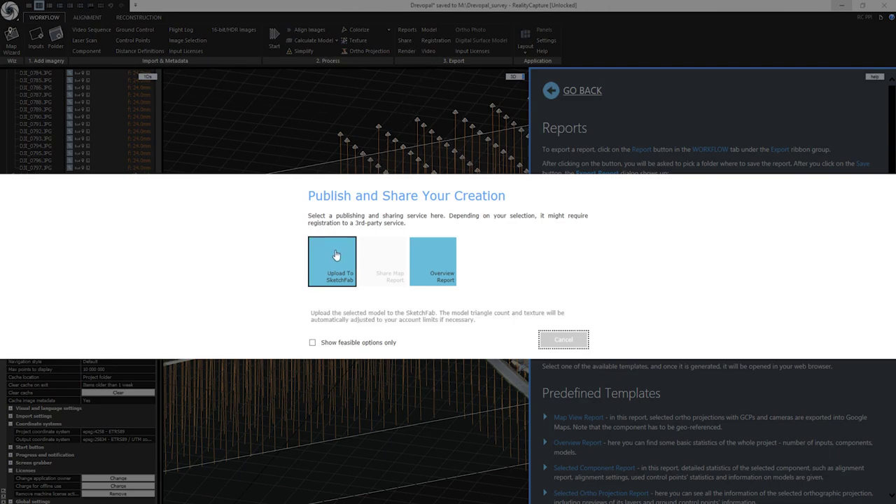
pyautogui.click(439, 253)
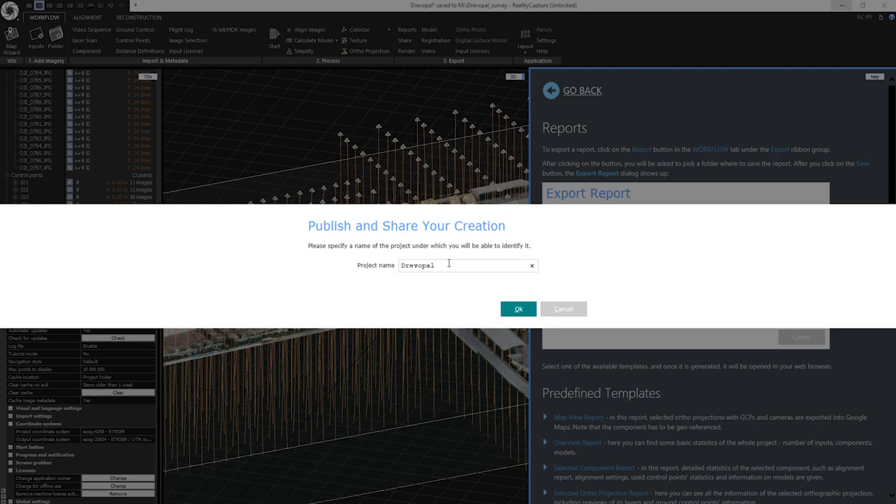
pyautogui.doubleClick(449, 263)
pyautogui.write('OverviewReport')
pyautogui.click(516, 309)
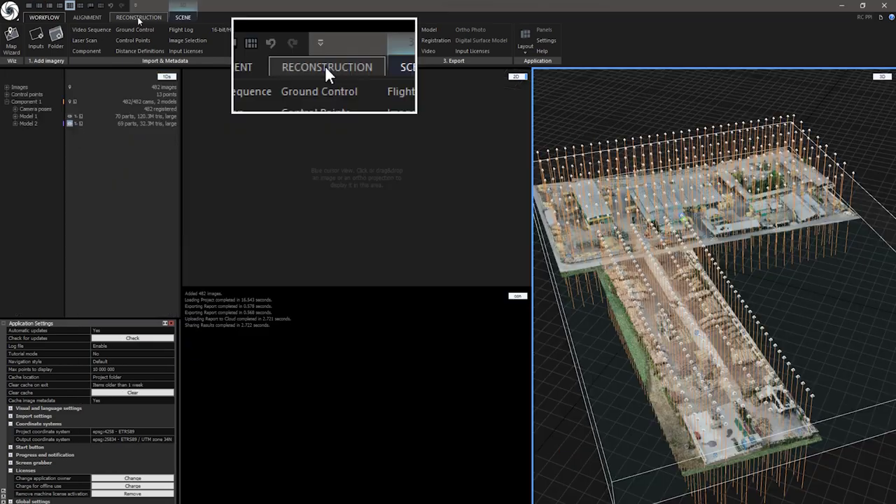
# - Render an ortho projection of the model with the type Map (GPS) and save the project
pyautogui.click(138, 16)
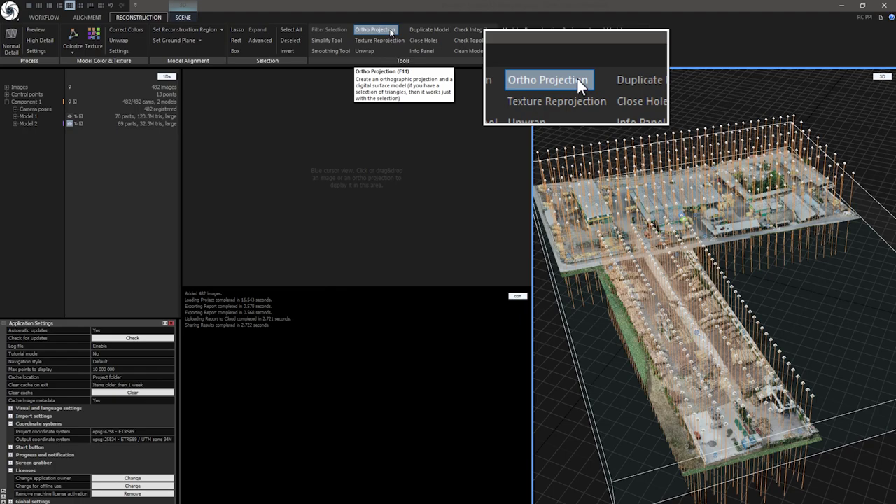
pyautogui.click(390, 31)
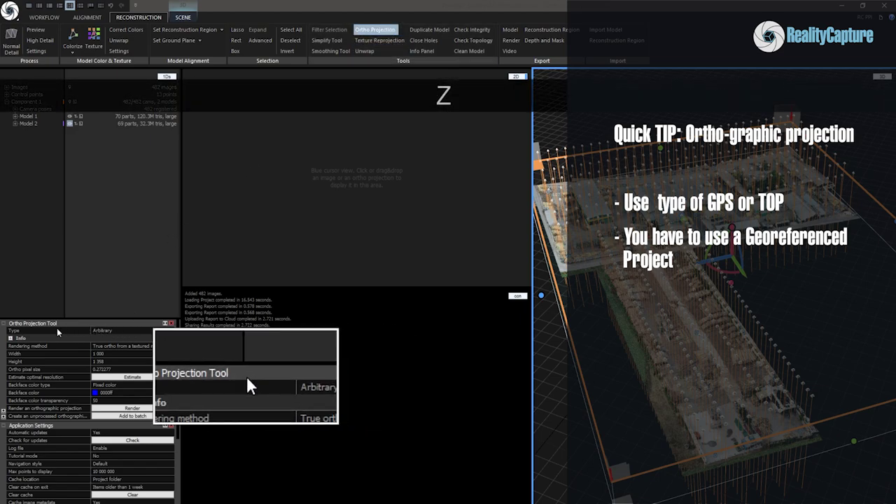
pyautogui.click(136, 331)
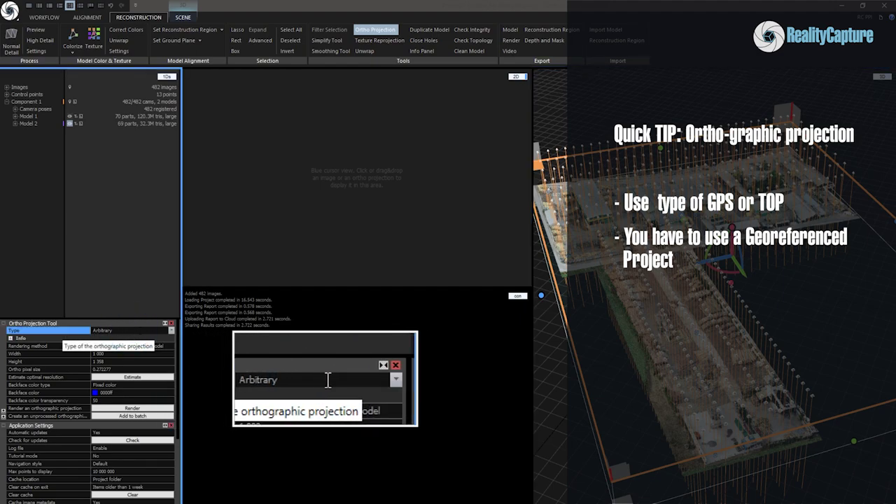
pyautogui.click(171, 331)
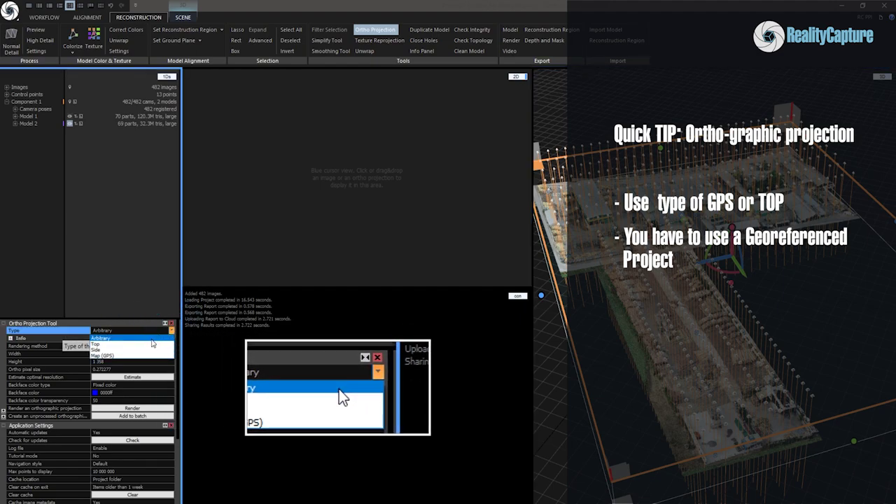
pyautogui.click(139, 357)
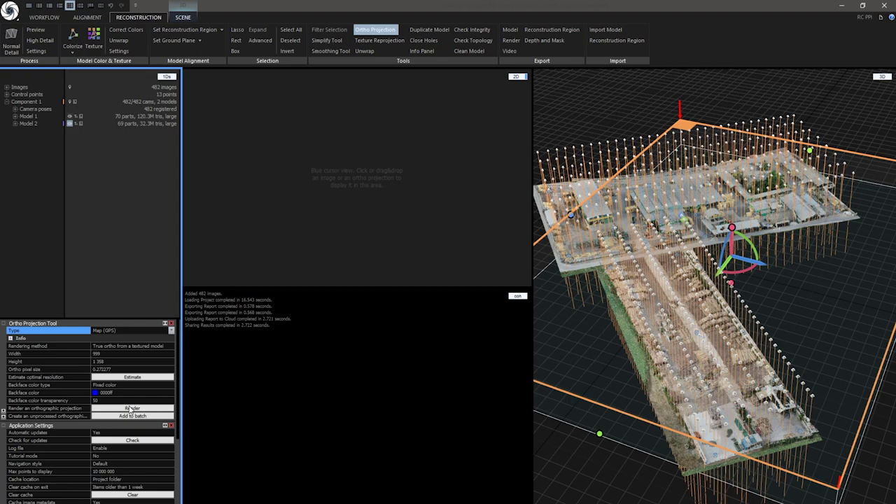
pyautogui.click(130, 409)
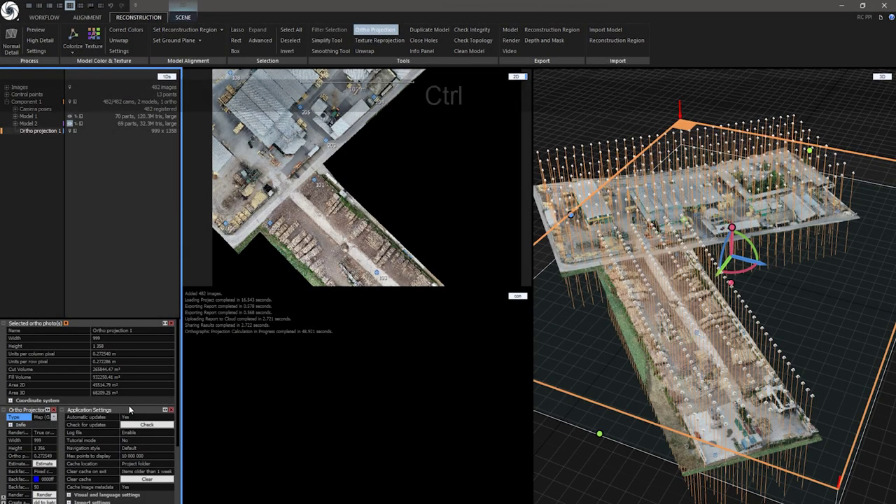
pyautogui.hotkey('ctrl', 's')
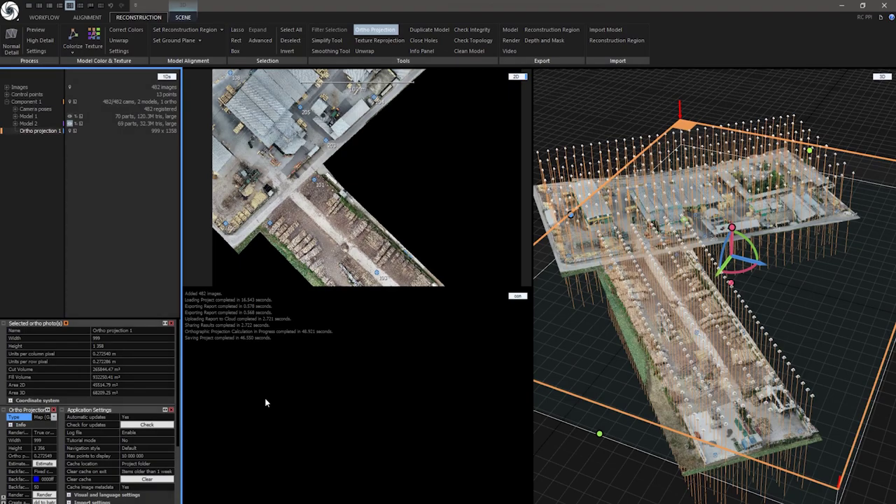
# - Share a map report of the project under the name drevopal_ppi2
pyautogui.click(43, 16)
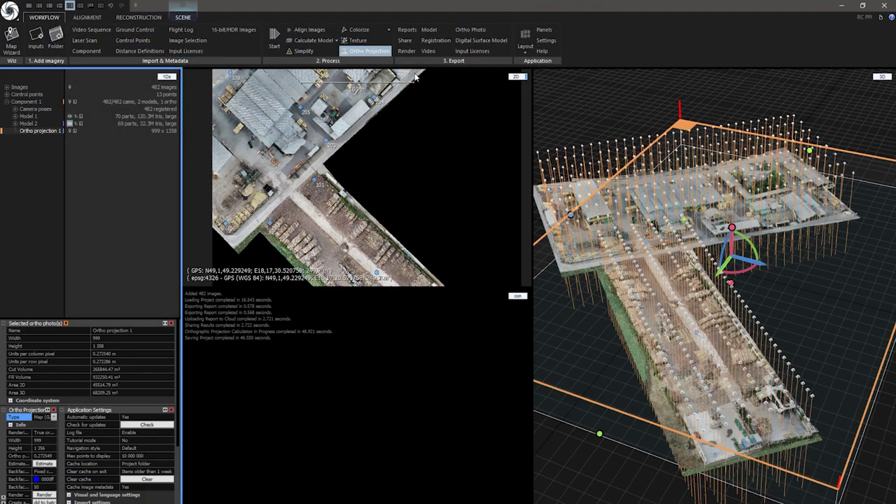
pyautogui.click(405, 41)
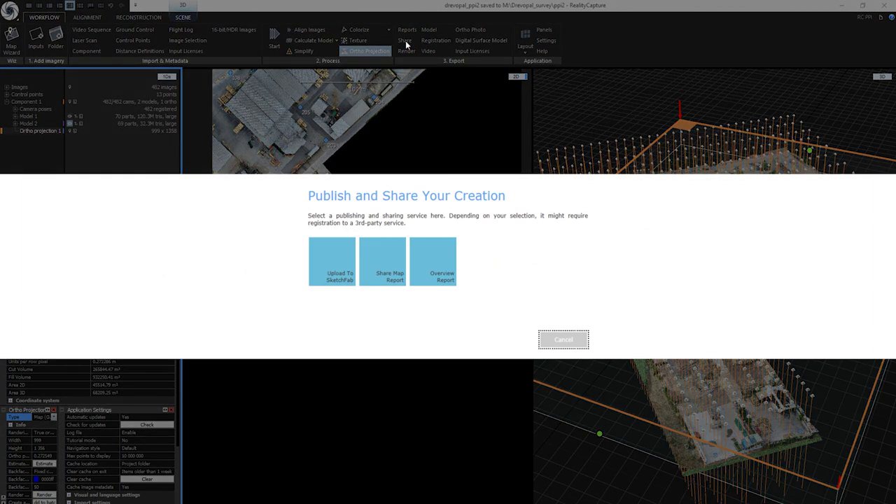
pyautogui.click(385, 260)
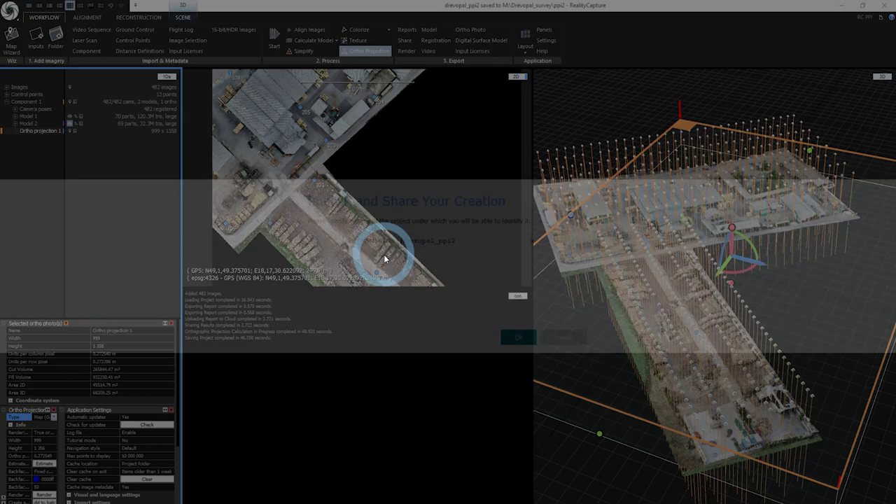
pyautogui.click(511, 307)
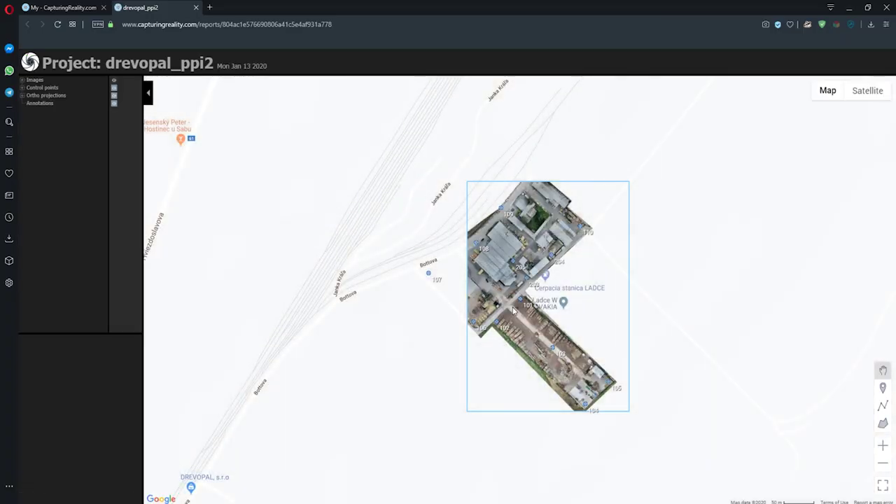
# - Compare the satellite base map without labels and the street map without terrain, and return to the satellite base map
pyautogui.click(863, 97)
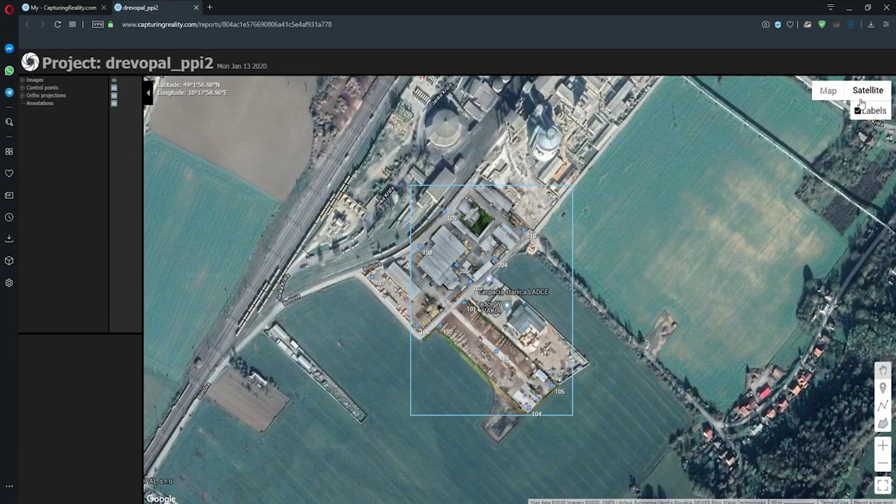
pyautogui.click(860, 112)
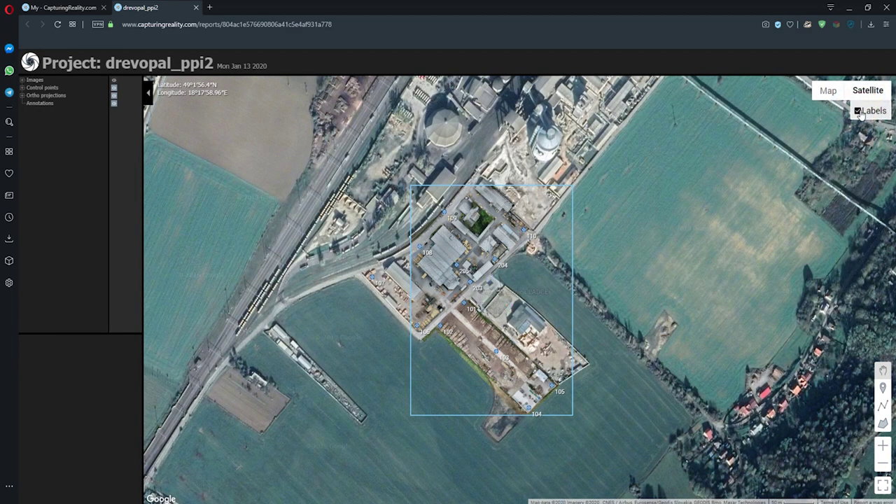
pyautogui.click(828, 91)
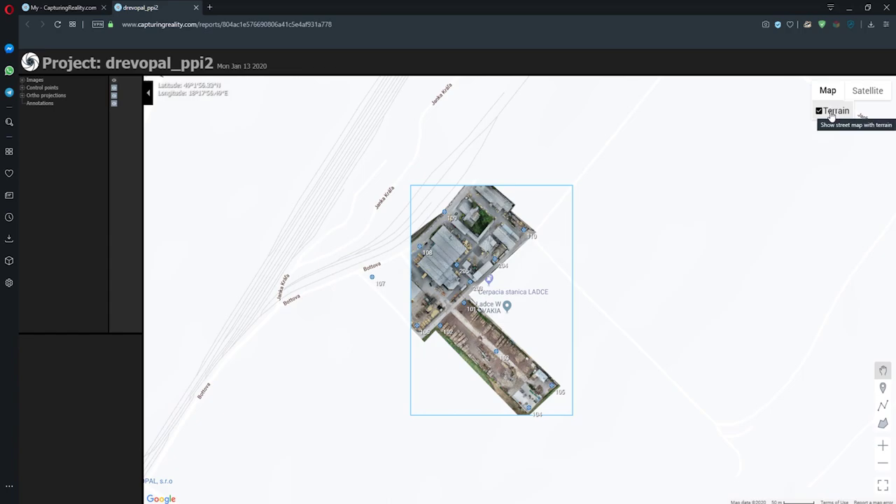
pyautogui.click(820, 112)
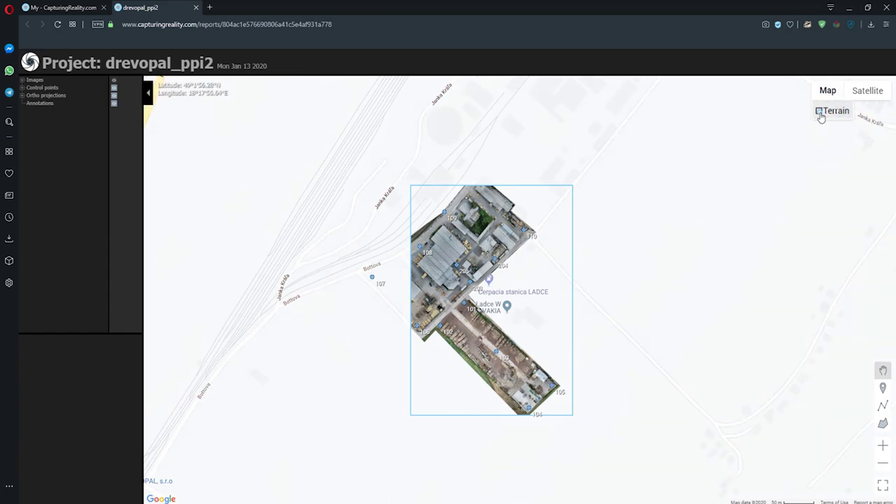
pyautogui.click(868, 90)
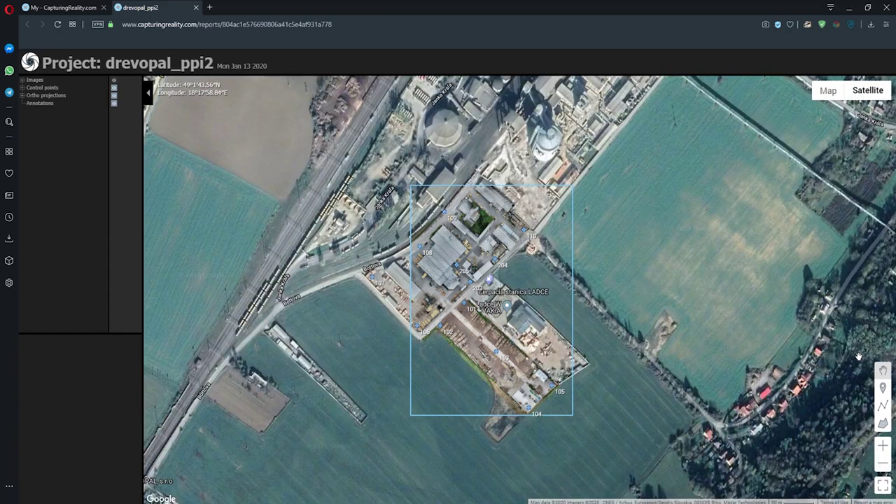
# - Add a point annotation at control point 108 and a line annotation about 138 m long from beside point 107 to point 106
pyautogui.click(883, 388)
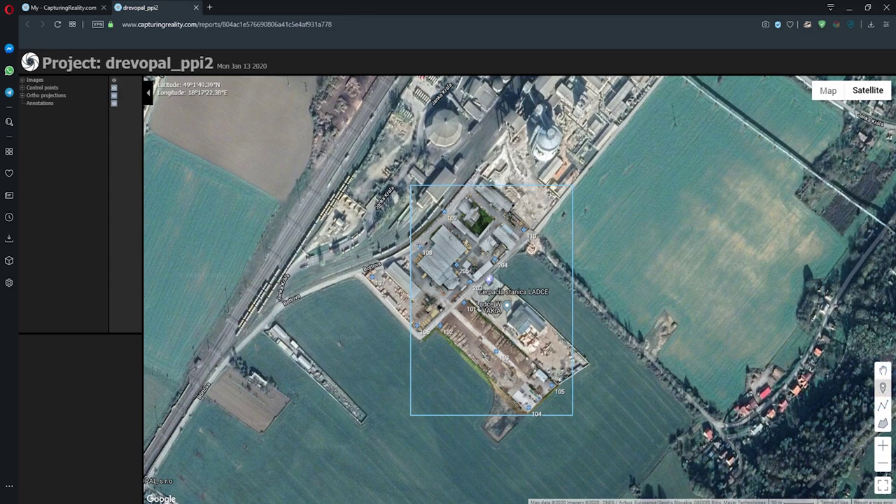
pyautogui.click(420, 246)
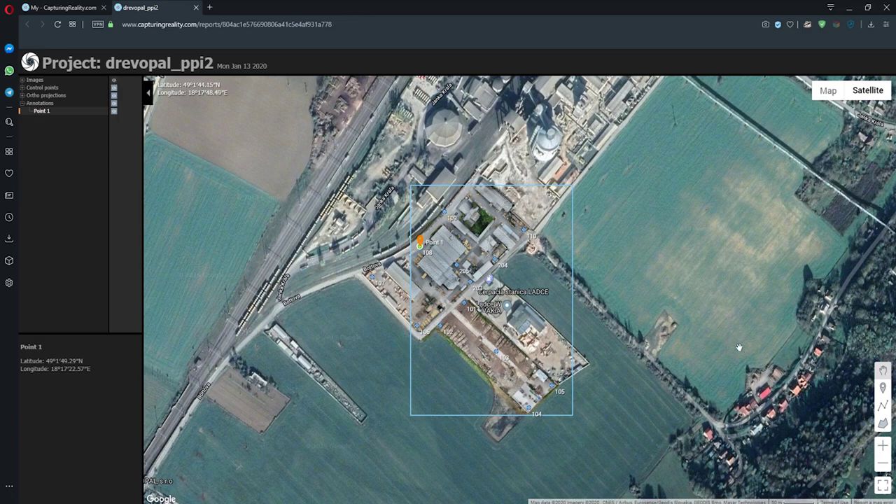
pyautogui.click(883, 404)
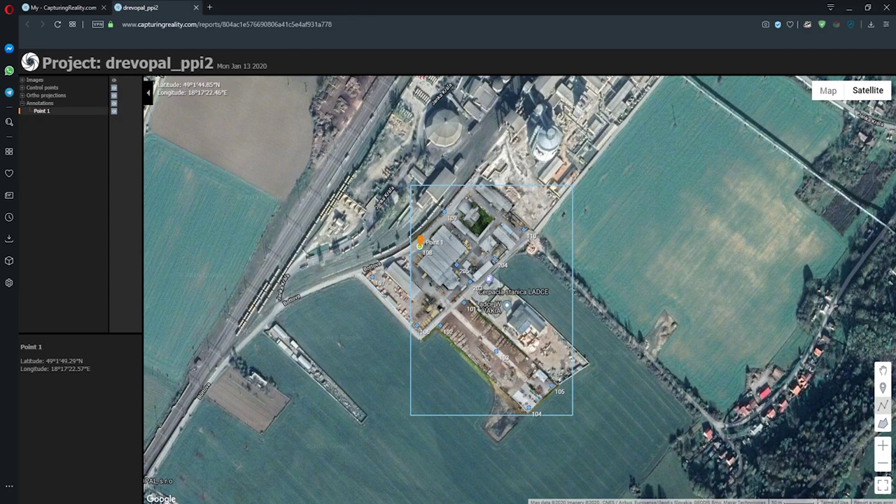
pyautogui.doubleClick(420, 332)
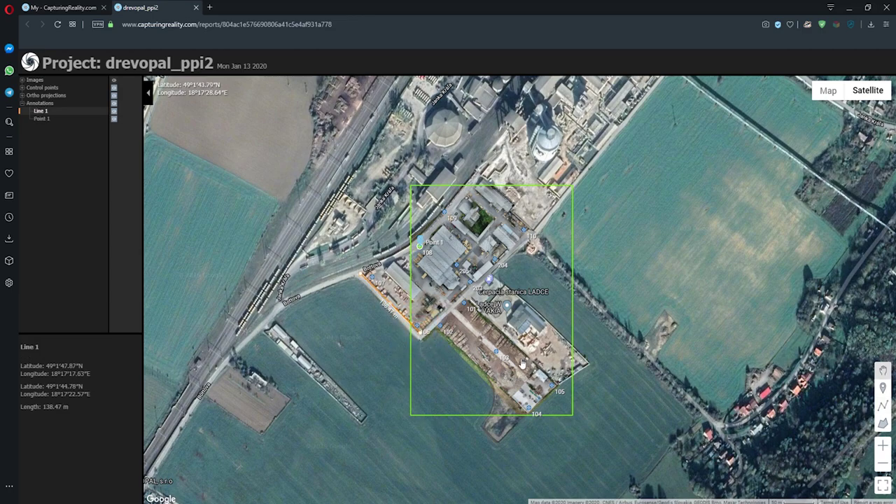
# - Draw a closed area annotation around the whole site outline, including the narrow yard running down to control points 104 and 105
pyautogui.click(883, 422)
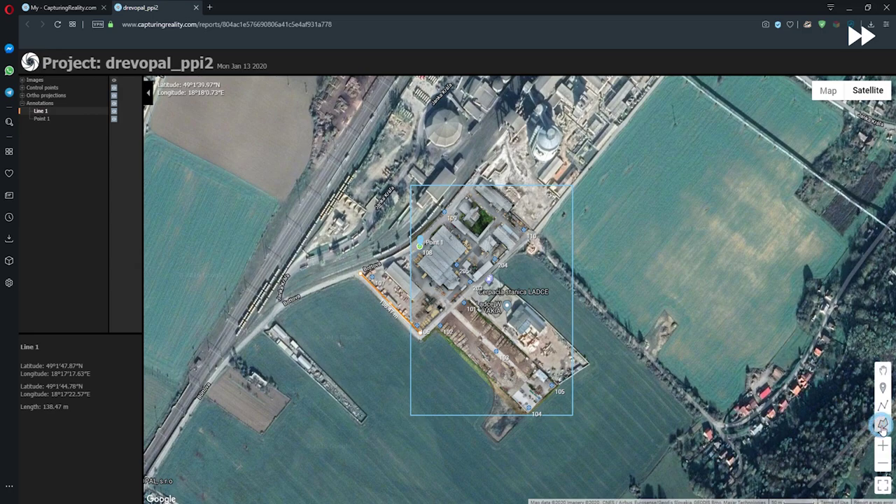
pyautogui.click(361, 275)
pyautogui.click(420, 341)
pyautogui.click(440, 327)
pyautogui.click(496, 396)
pyautogui.click(482, 426)
pyautogui.click(499, 445)
pyautogui.click(559, 385)
pyautogui.click(466, 302)
pyautogui.click(535, 232)
pyautogui.click(477, 170)
pyautogui.click(415, 237)
pyautogui.click(356, 276)
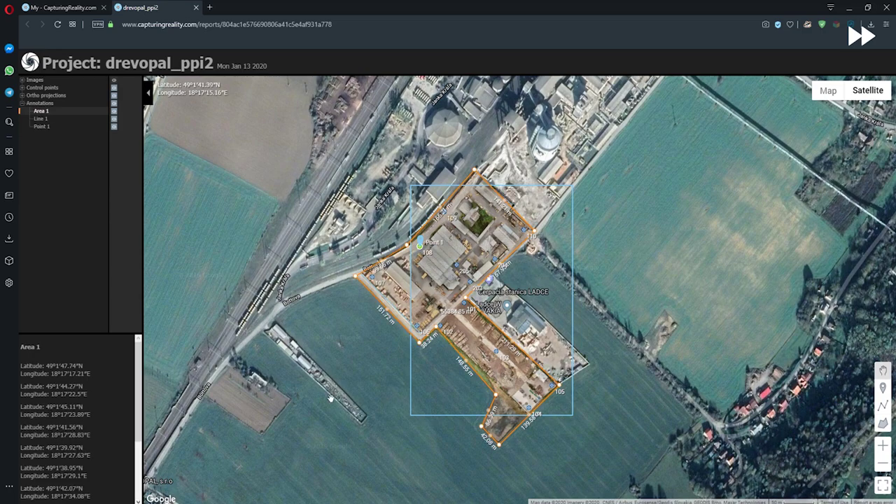
pyautogui.moveTo(434, 334); pyautogui.dragTo(433, 335)
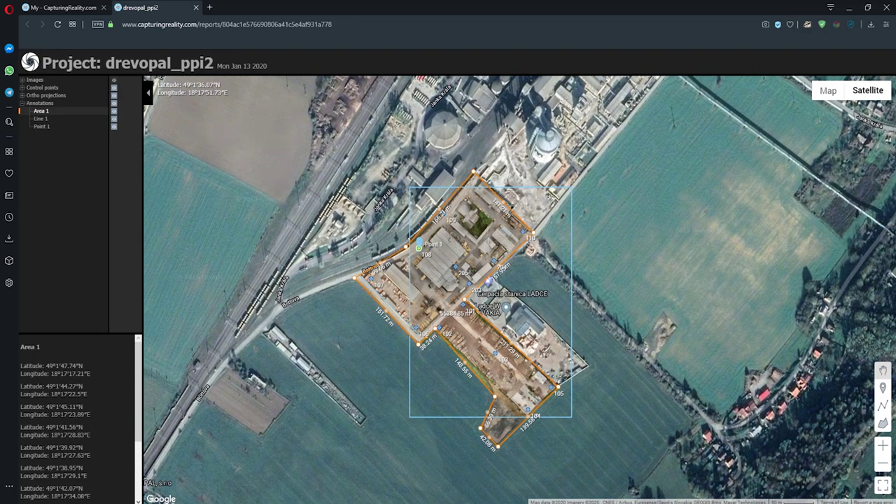
# - Look through the report's image and control point lists, and expand Ortho projection 1 to its layers
pyautogui.click(22, 80)
pyautogui.click(22, 80)
pyautogui.click(23, 88)
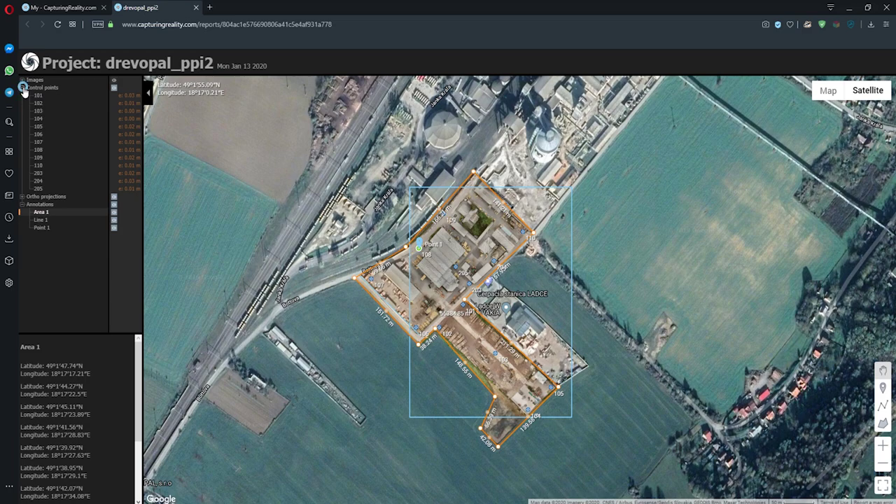
pyautogui.click(22, 88)
pyautogui.click(22, 95)
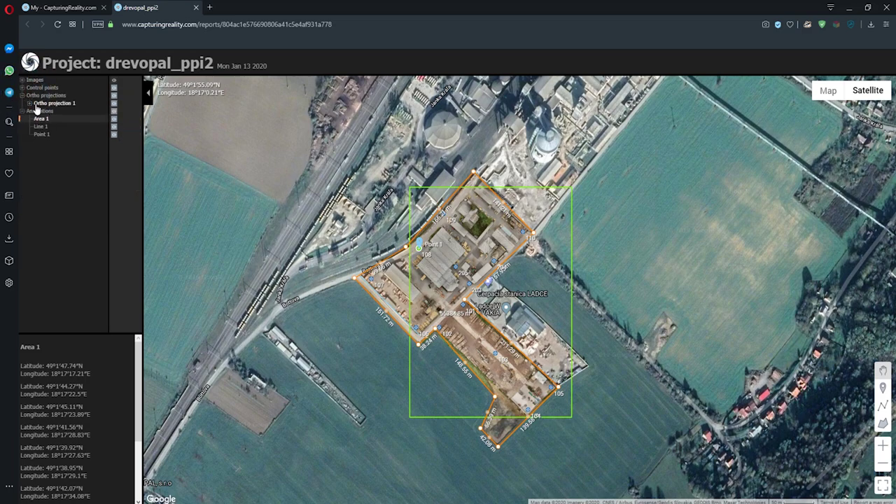
pyautogui.click(29, 104)
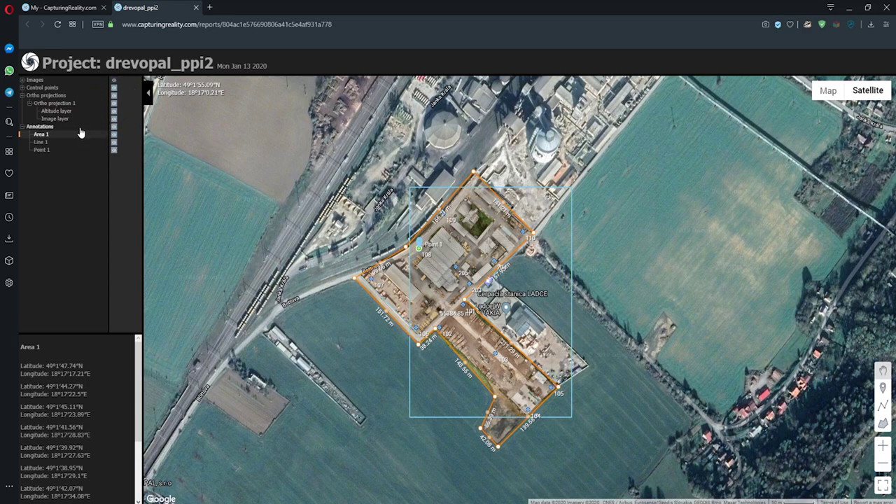
# - Compare the altitude and image layers of Ortho projection 1, and adjust the altitude layer's opacity over the map
pyautogui.click(56, 111)
pyautogui.moveTo(107, 366)
pyautogui.mouseDown()
pyautogui.moveTo(68, 368)
pyautogui.moveTo(116, 374)
pyautogui.moveTo(71, 366)
pyautogui.moveTo(114, 365)
pyautogui.mouseUp()
pyautogui.click(67, 119)
pyautogui.click(62, 112)
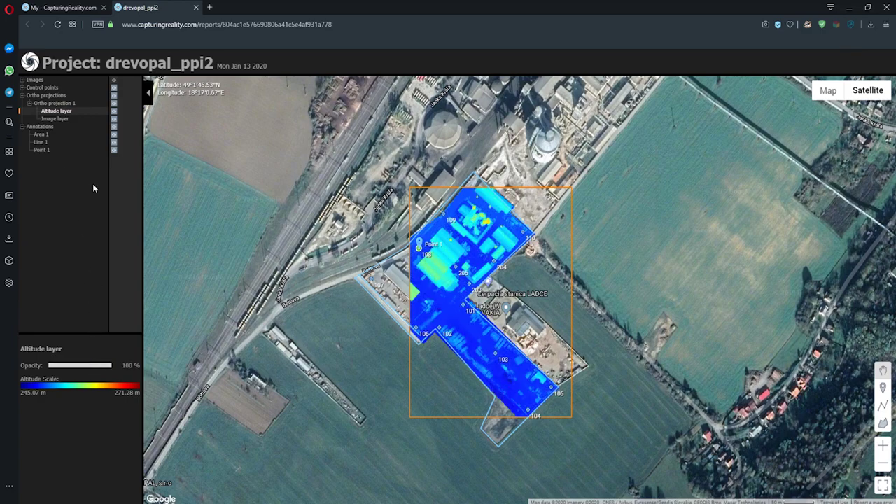
pyautogui.click(84, 366)
pyautogui.moveTo(83, 365); pyautogui.dragTo(66, 365)
pyautogui.moveTo(66, 366); pyautogui.dragTo(88, 365)
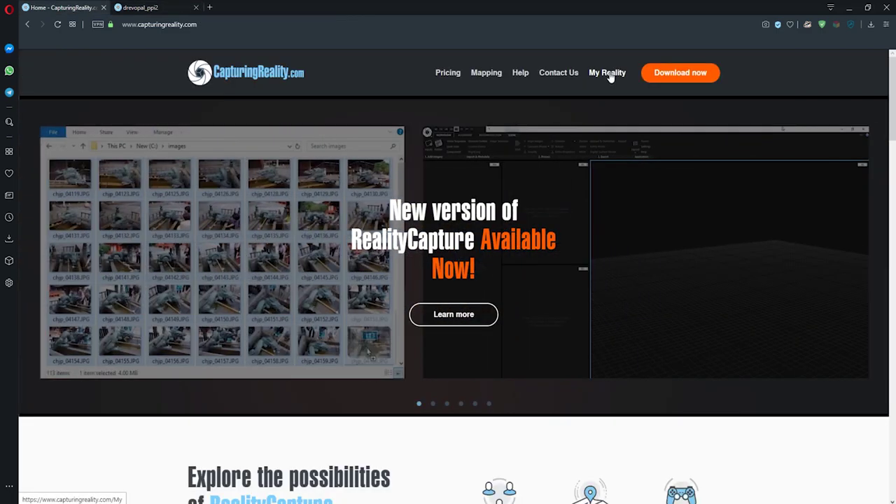
# - Open the cloud reports in the My Reality account and view the details of the drevopal_ppi2 report
pyautogui.click(608, 73)
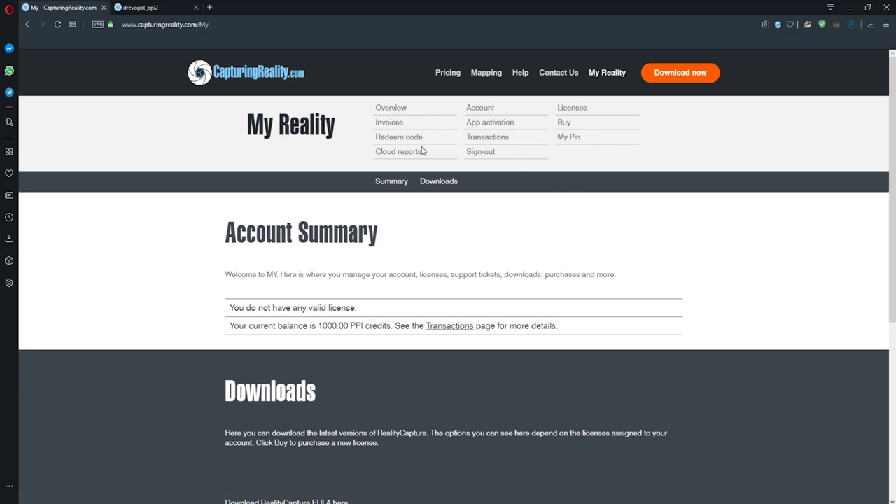
pyautogui.click(399, 151)
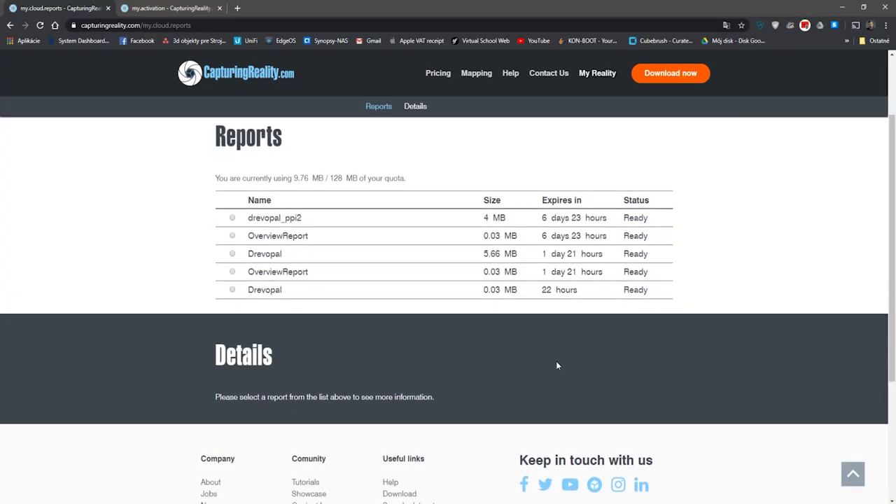
pyautogui.click(267, 218)
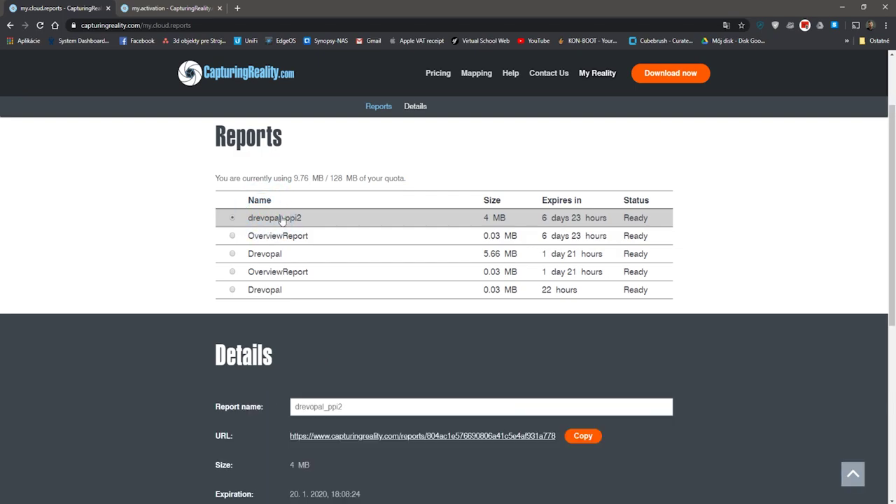
pyautogui.scroll(-1, 394, 360)
pyautogui.scroll(-2, 395, 360)
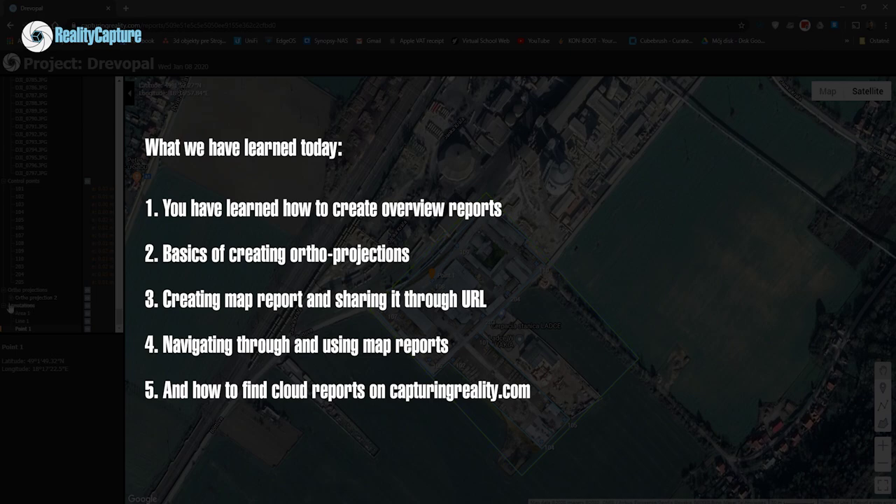
# - Show the altitude layer of Ortho projection 2 in the Drevopal map report and set its opacity to 46 %
pyautogui.click(12, 297)
pyautogui.scroll(-1, 57, 288)
pyautogui.click(56, 290)
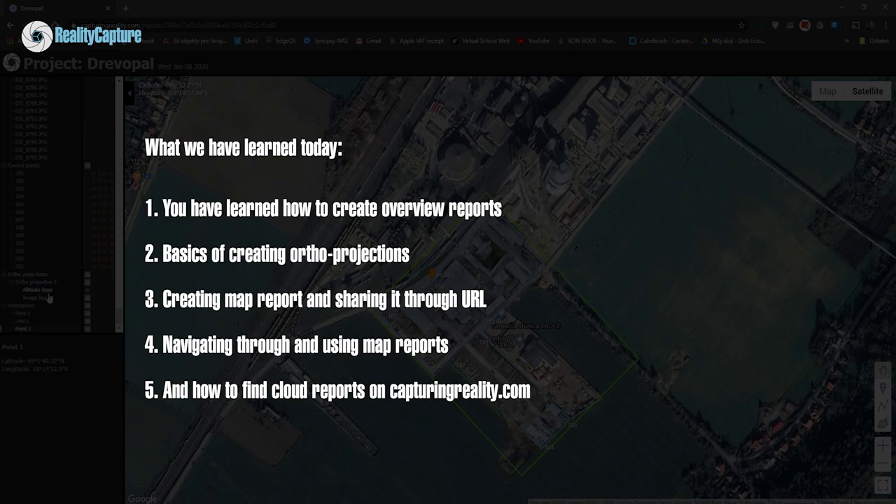
pyautogui.click(87, 291)
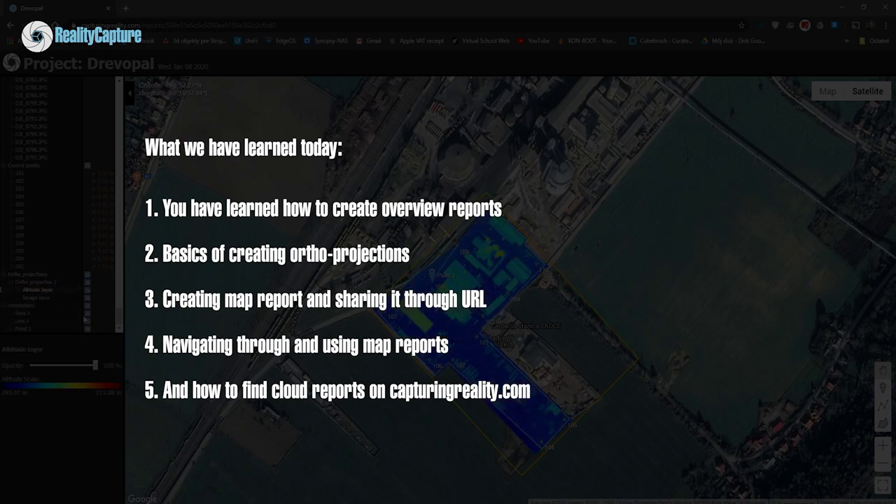
pyautogui.moveTo(95, 366); pyautogui.dragTo(70, 366)
pyautogui.scroll(2, 499, 438)
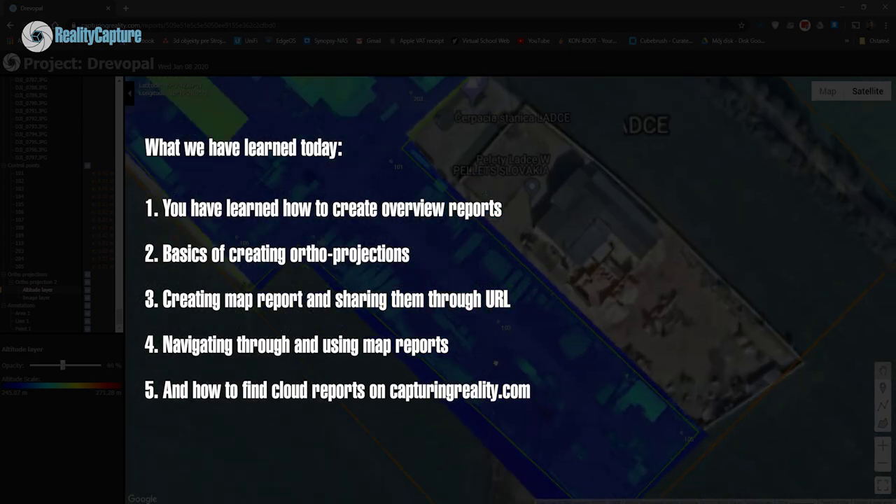
pyautogui.moveTo(546, 323); pyautogui.dragTo(592, 480)
pyautogui.moveTo(464, 100); pyautogui.dragTo(418, 118)
pyautogui.scroll(-1, 562, 301)
pyautogui.moveTo(520, 347); pyautogui.dragTo(584, 457)
pyautogui.moveTo(551, 191); pyautogui.dragTo(502, 54)
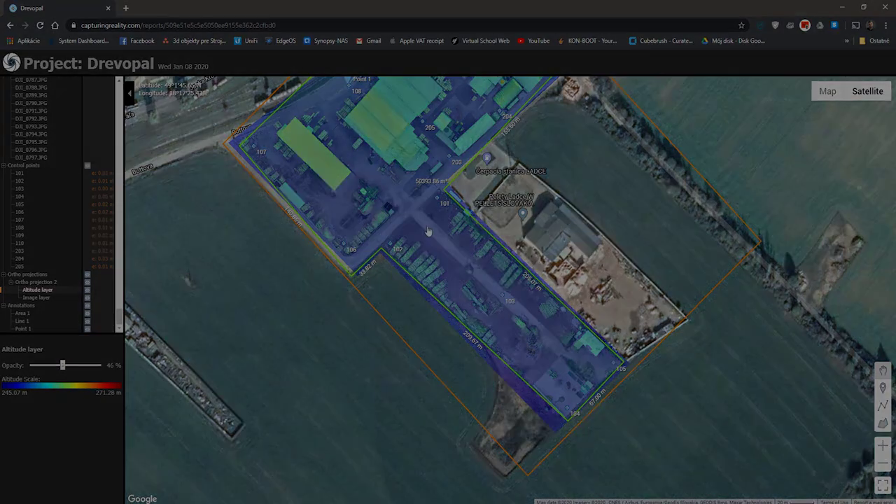